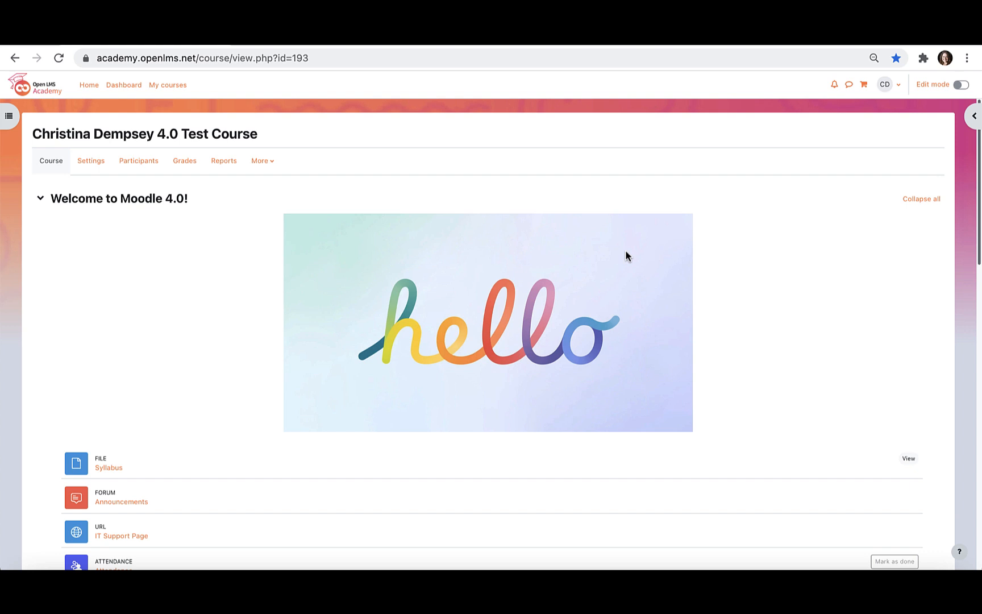
# Turn on course editing and add a new Assignment activity to the Week 2- A Closer Look at What is New section
pyautogui.click(963, 86)
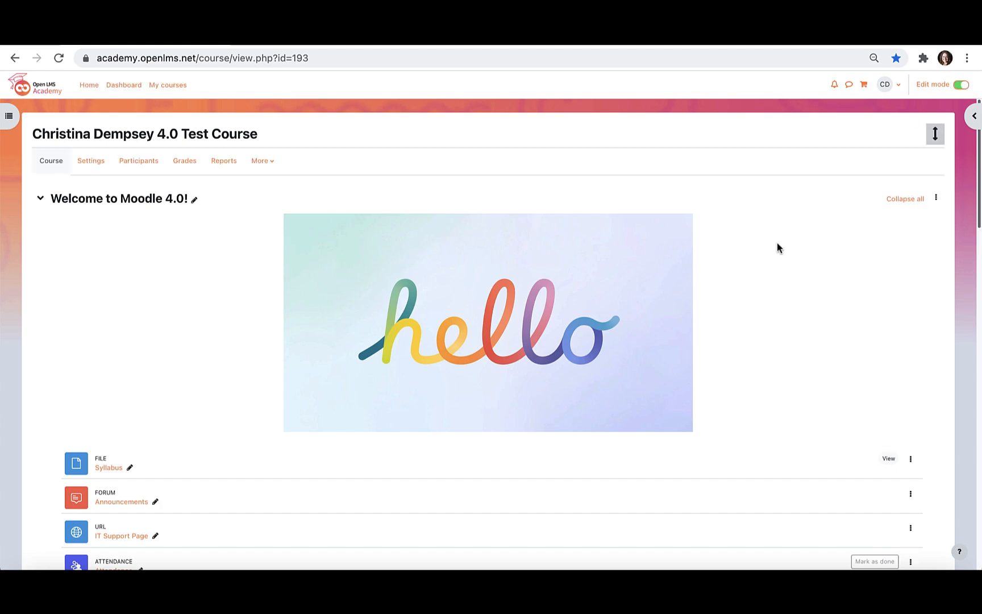
pyautogui.scroll(-9, 777, 244)
pyautogui.scroll(-10, 777, 243)
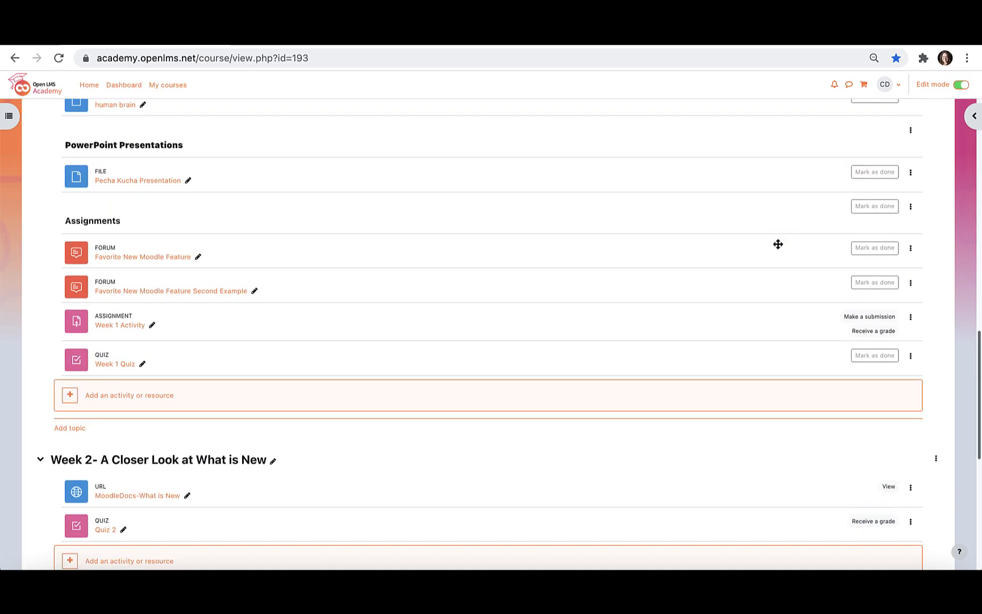
pyautogui.scroll(-2, 777, 245)
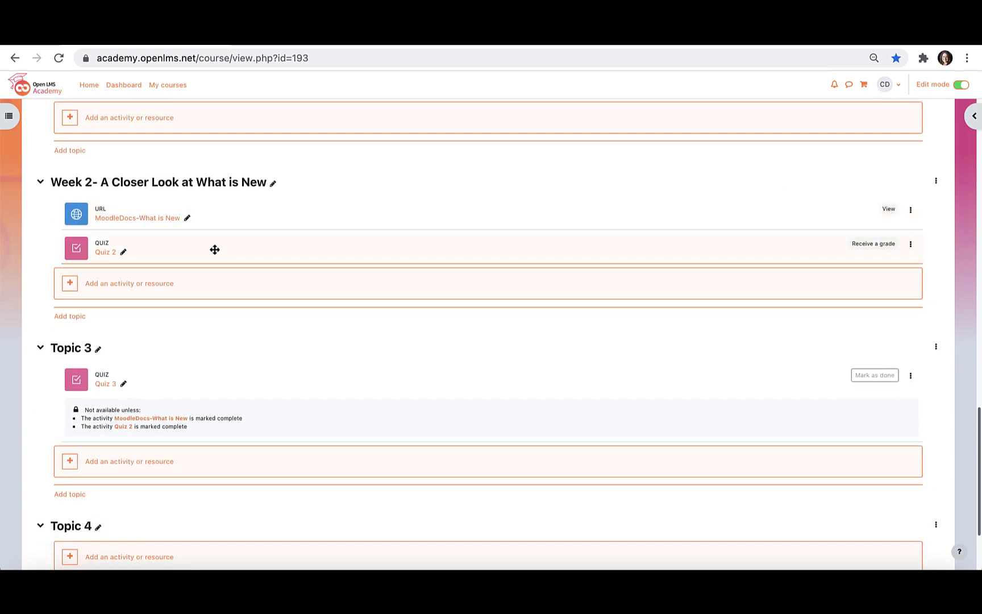
pyautogui.click(156, 285)
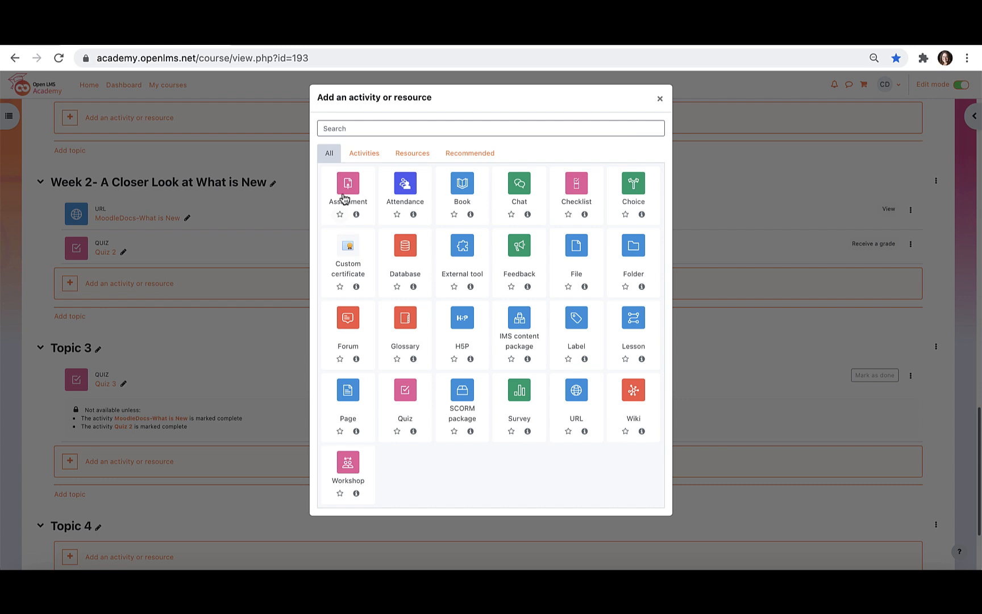
pyautogui.click(350, 183)
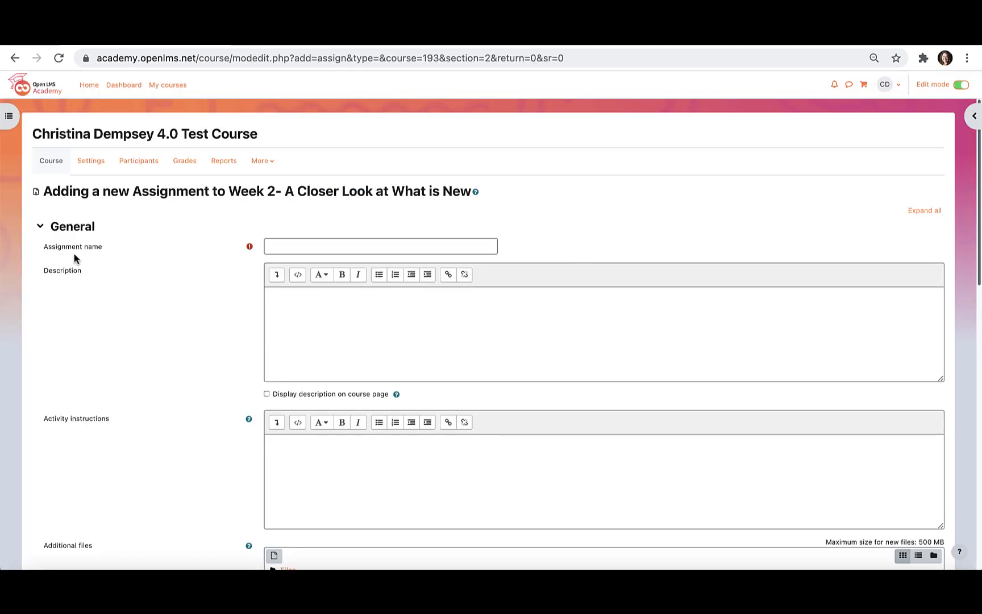
# Name the assignment "Assignment 2" and enter "instructions" as its activity instructions
pyautogui.click(291, 246)
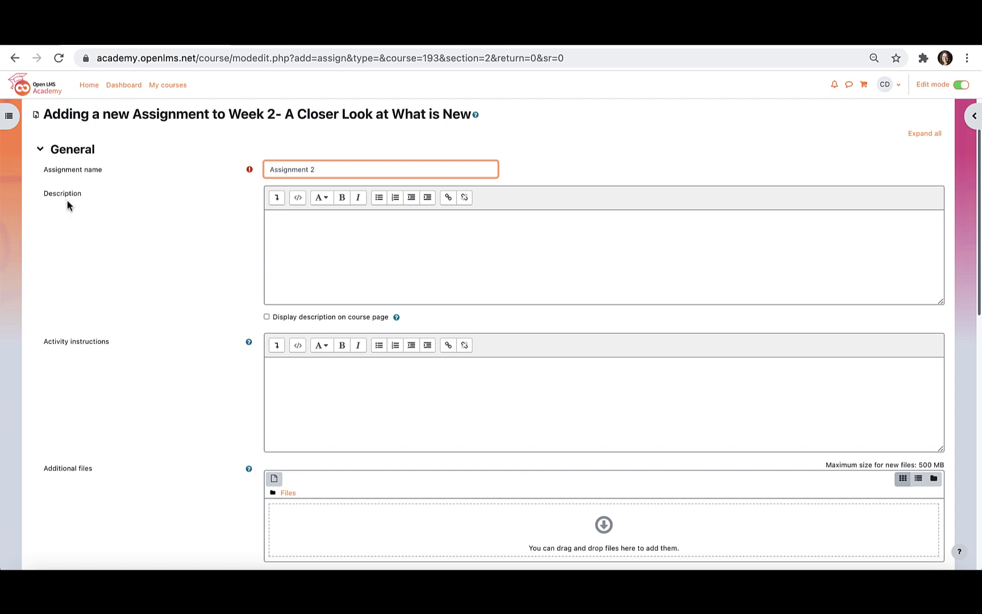
pyautogui.scroll(-1, 66, 205)
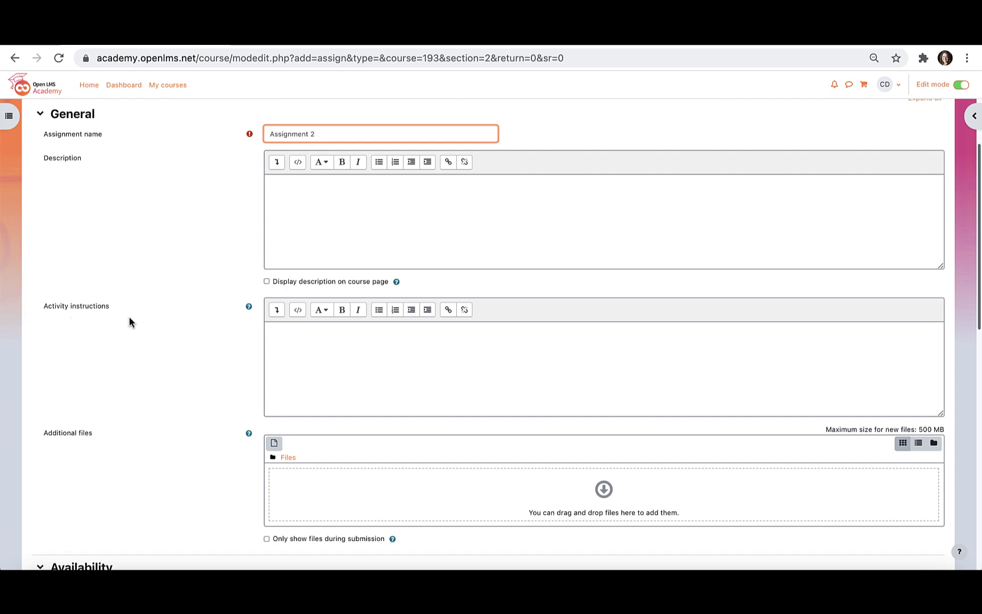
pyautogui.click(320, 336)
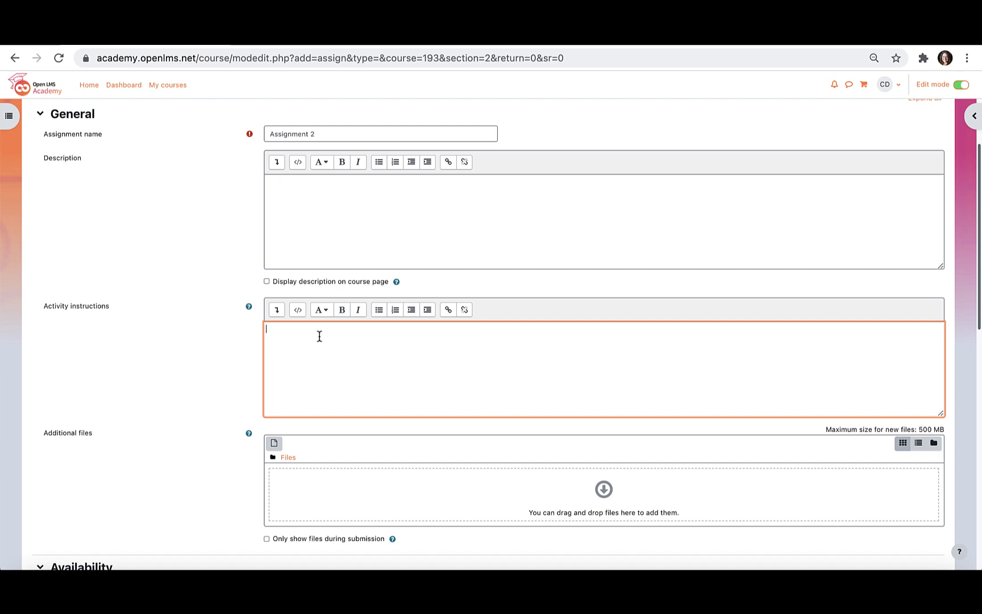
pyautogui.write('instructions')
# Disable and re-enable the due date, and turn off the "Remind me to grade by" date in the availability settings
pyautogui.scroll(-3, 158, 296)
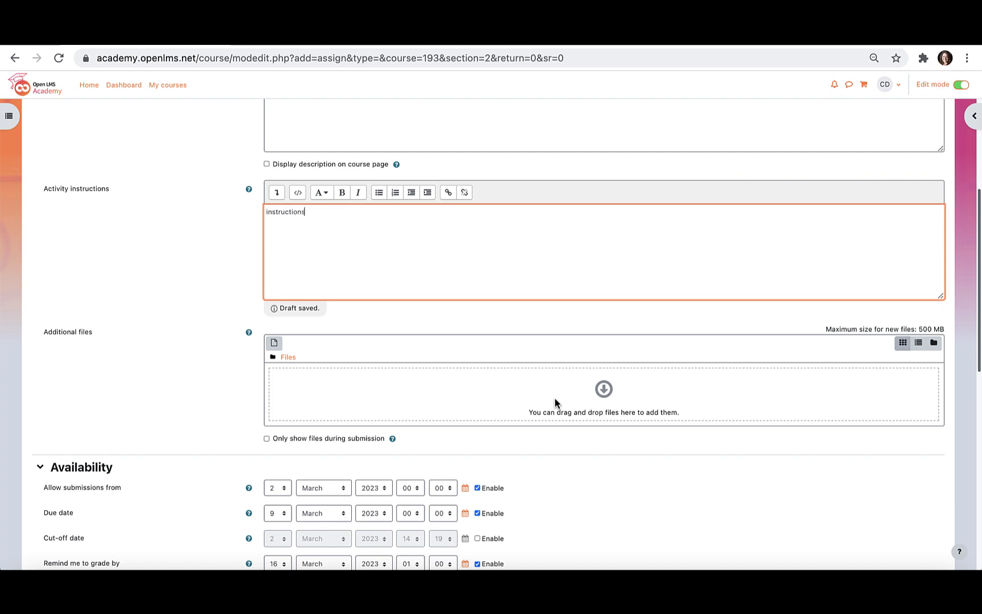
pyautogui.scroll(-5, 555, 401)
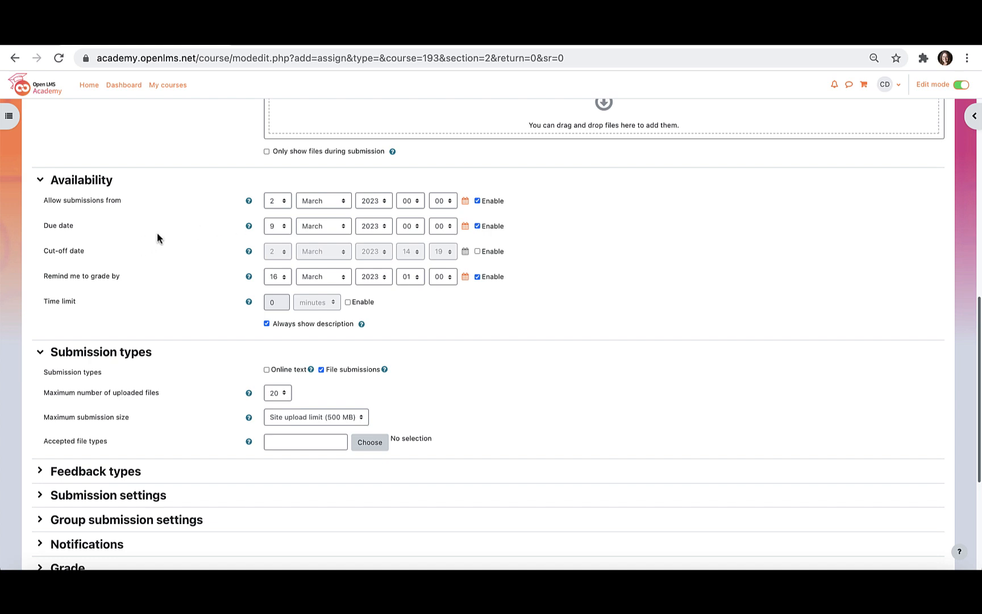
pyautogui.click(477, 226)
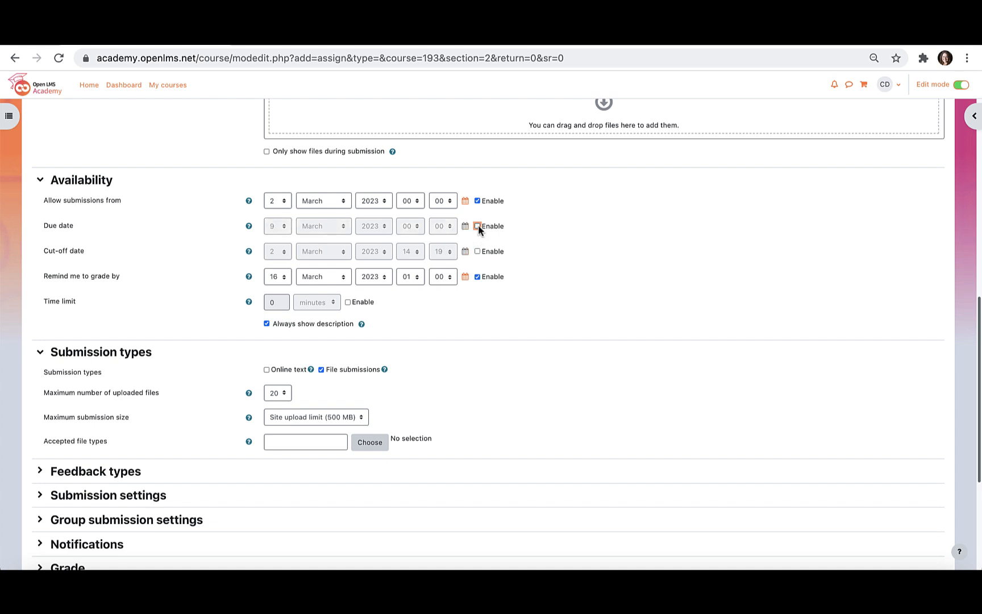
pyautogui.click(478, 225)
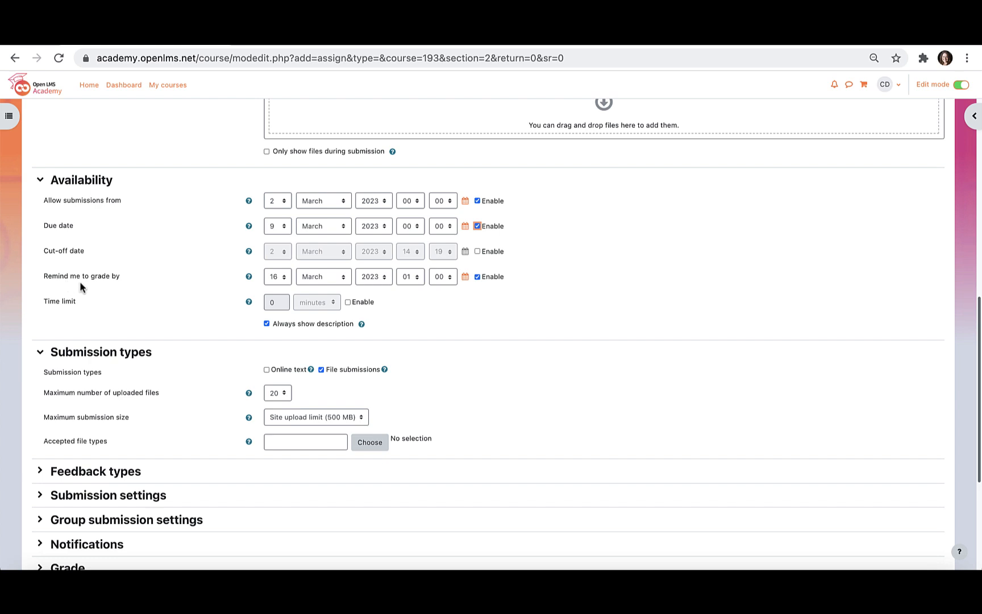
pyautogui.click(477, 277)
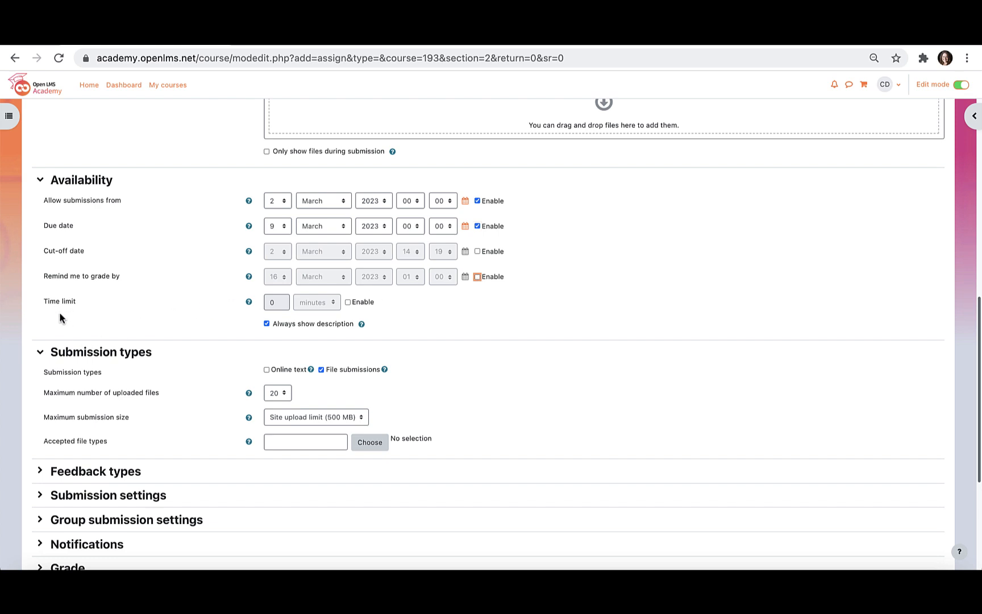
# Enable the assignment's time limit and set it to 30 minutes
pyautogui.scroll(-1, 59, 315)
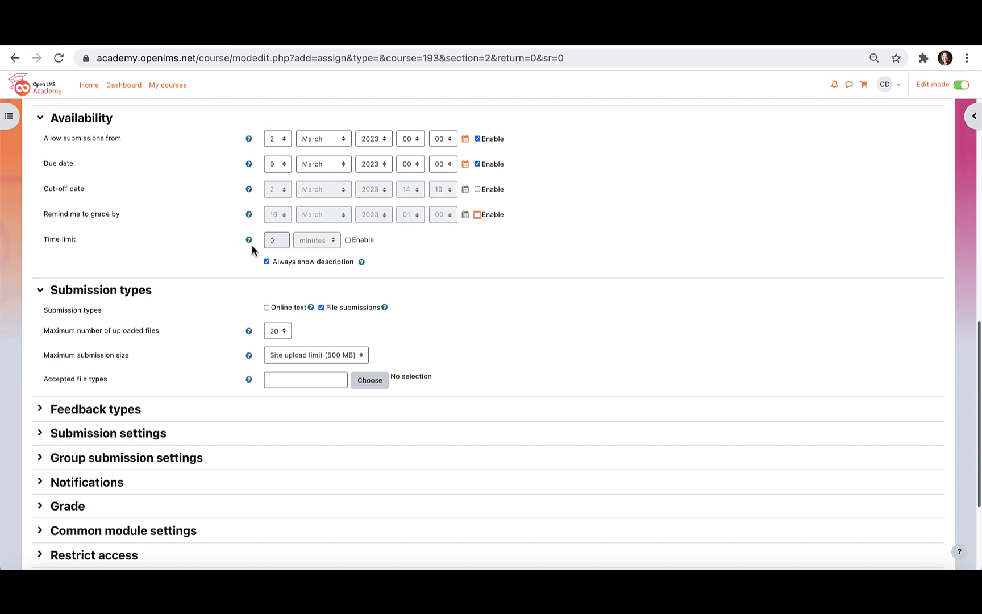
pyautogui.click(348, 240)
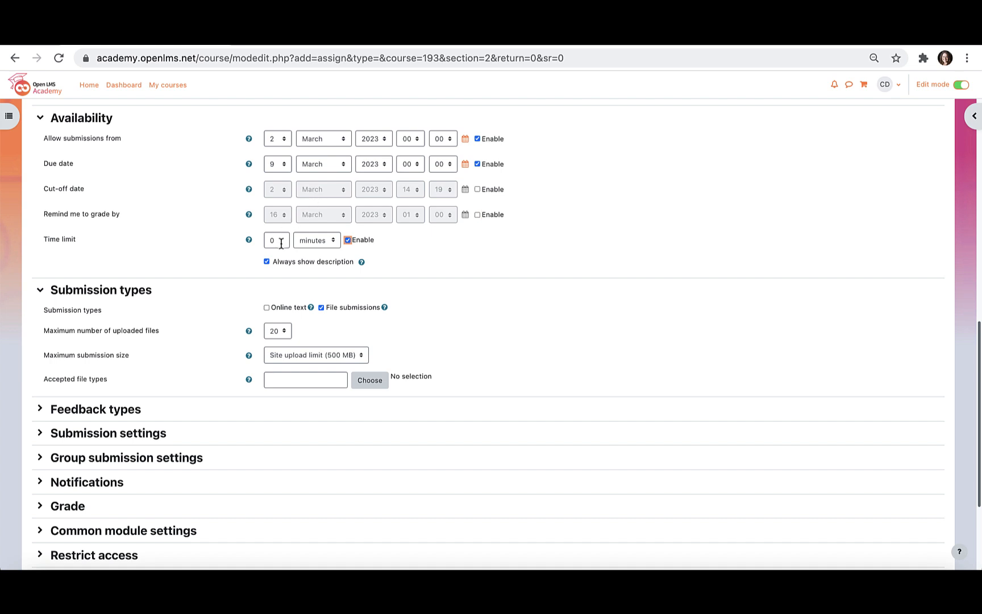
pyautogui.scroll(1, 284, 234)
pyautogui.click(282, 269)
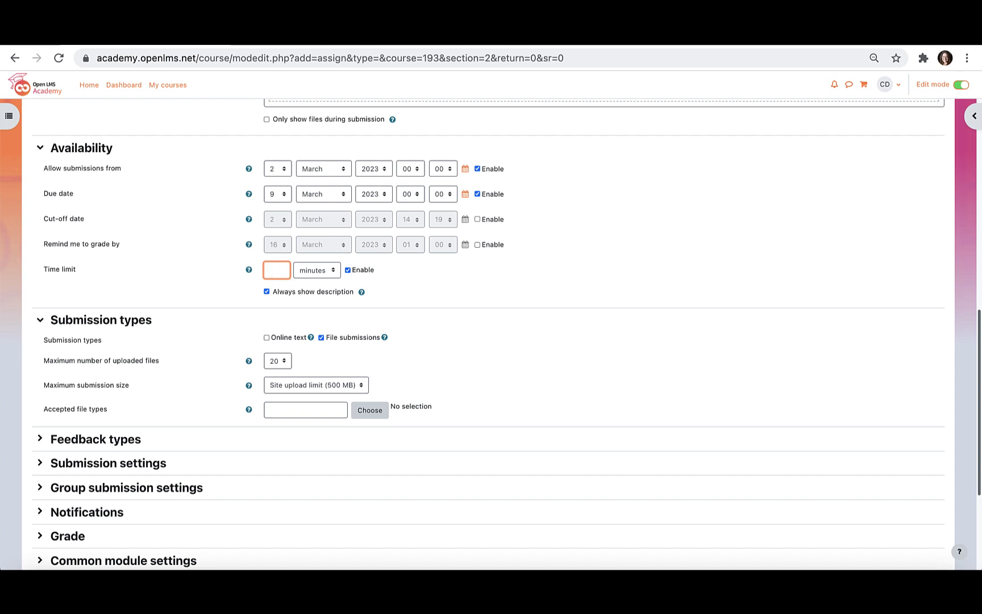
pyautogui.write('30')
# Enable Feedback files as an additional feedback type for the assignment
pyautogui.scroll(-3, 444, 276)
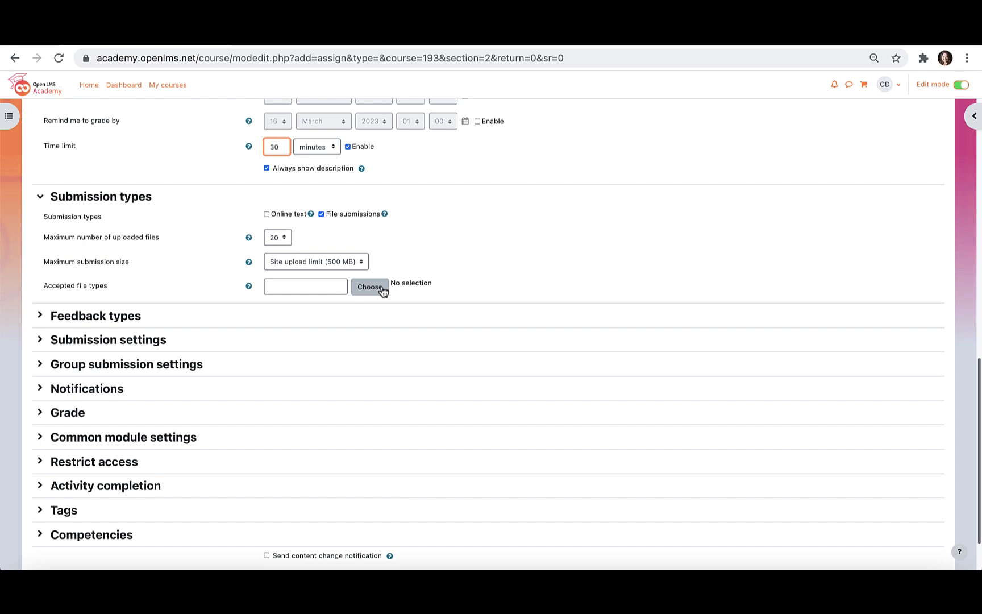
pyautogui.scroll(-1, 381, 287)
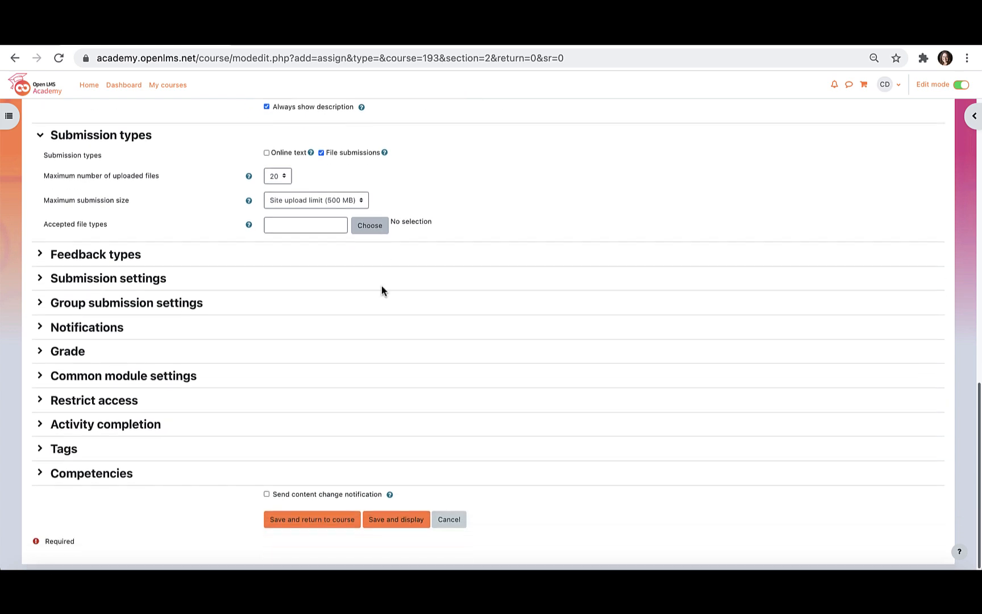
pyautogui.click(112, 260)
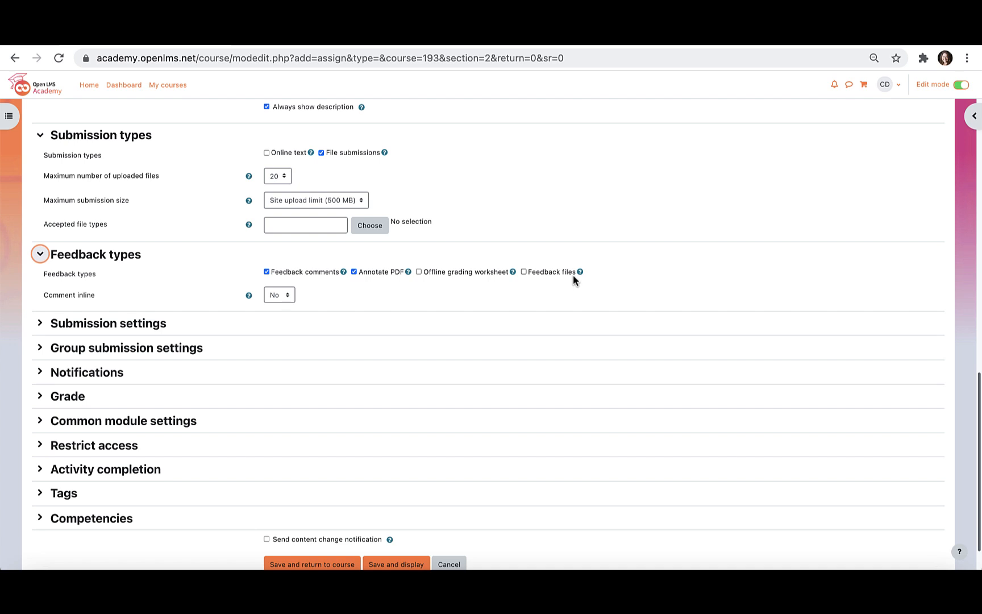
pyautogui.click(522, 272)
# Set the assignment's grade category to Assignments, and save the assignment, returning to the course
pyautogui.scroll(-2, 262, 285)
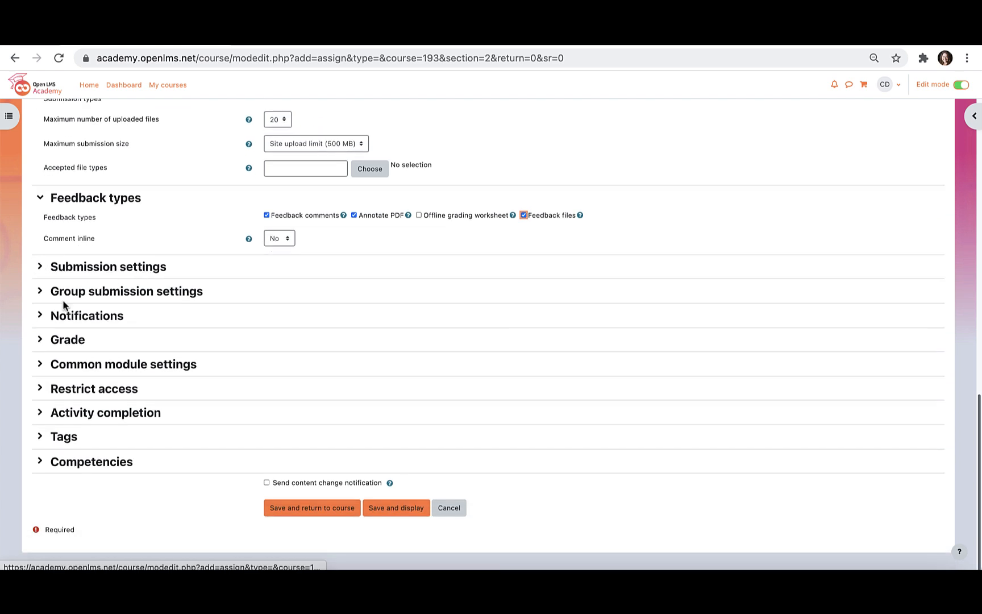
pyautogui.click(152, 274)
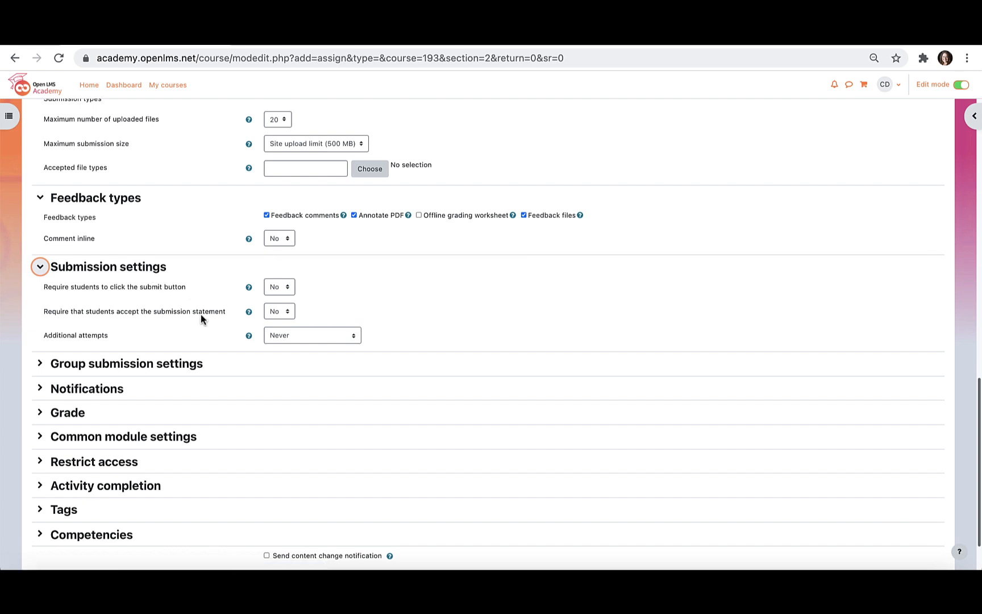
pyautogui.click(38, 265)
pyautogui.click(39, 340)
pyautogui.scroll(-5, 225, 397)
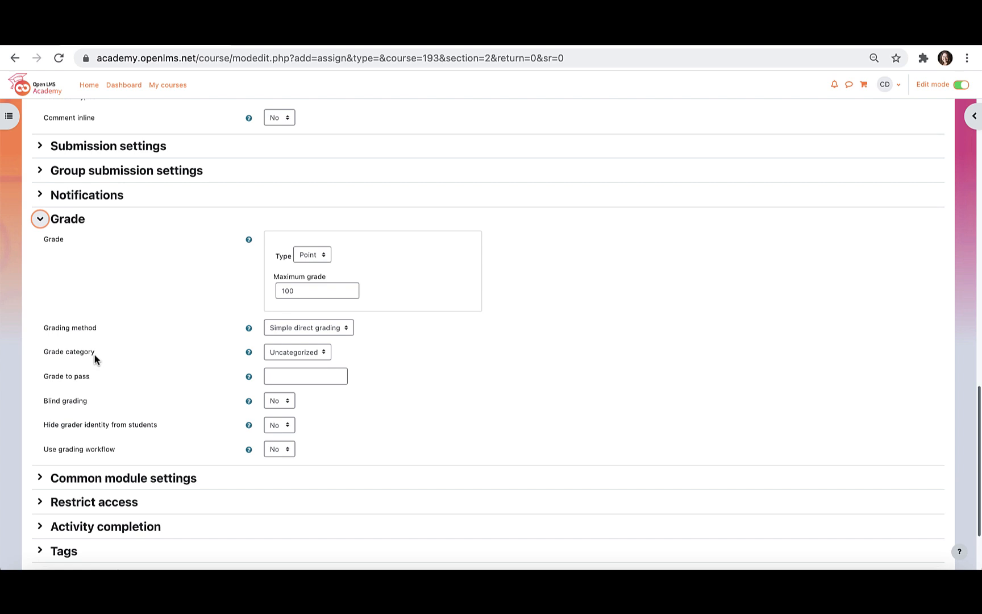
pyautogui.click(324, 354)
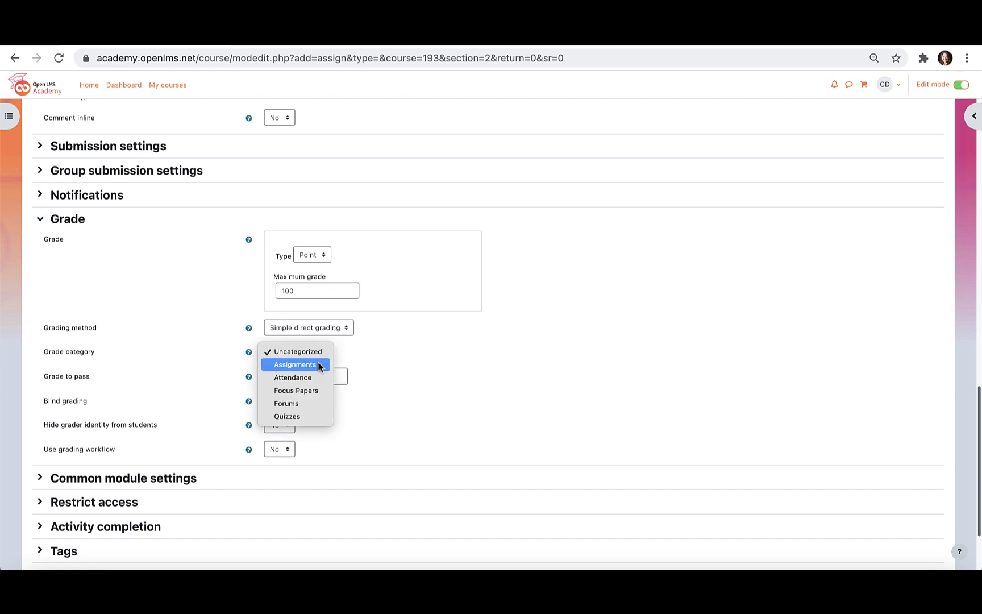
pyautogui.click(319, 365)
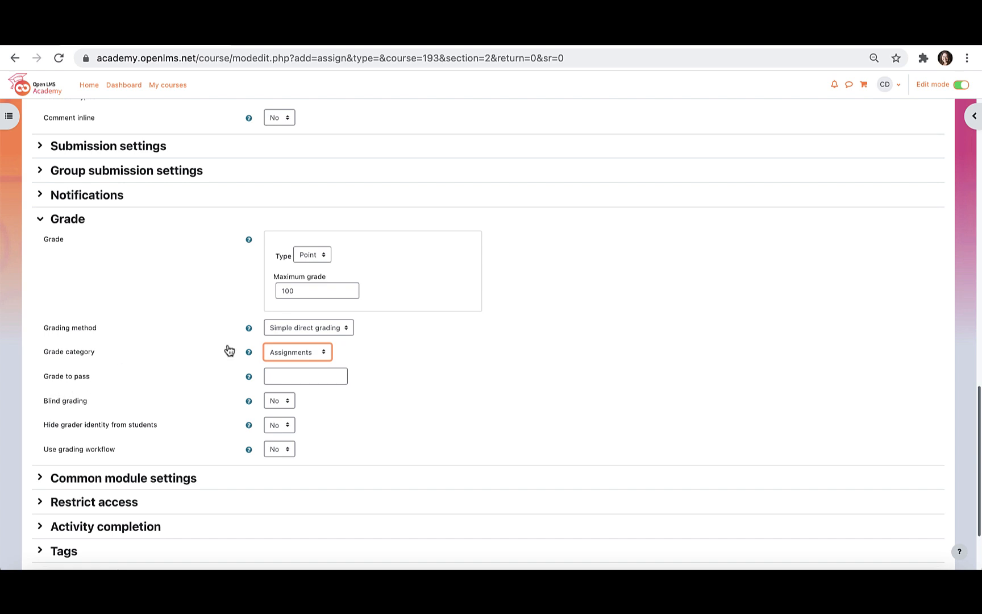
pyautogui.scroll(-3, 276, 384)
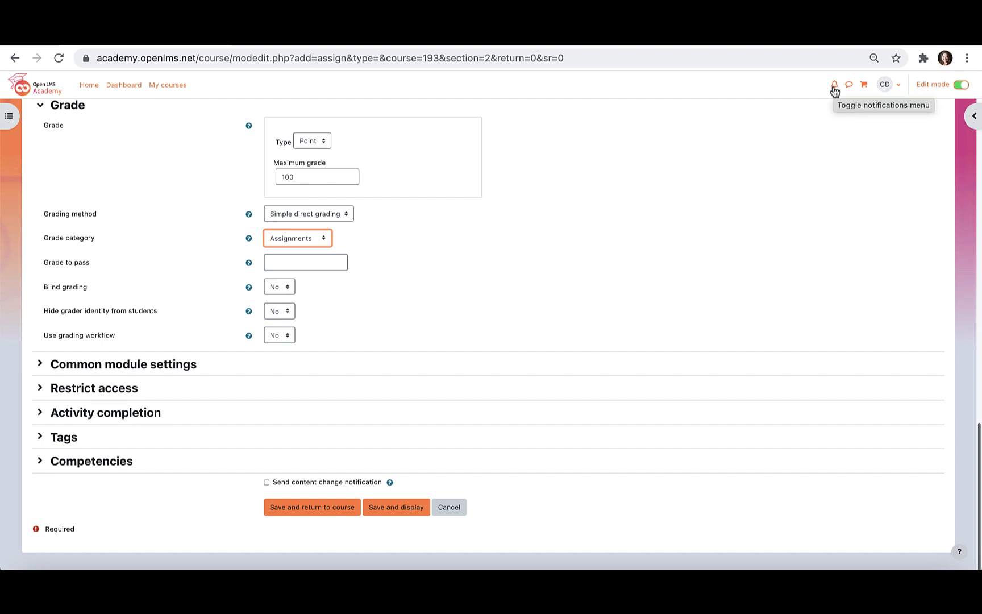
pyautogui.click(305, 513)
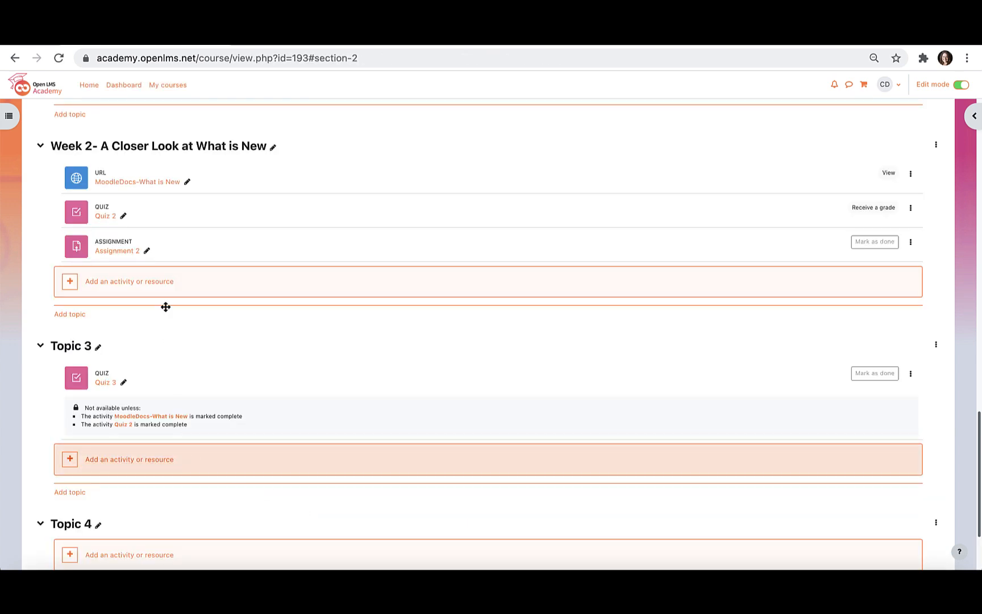
# Open Assignment 2 from the Week 2 section and switch to the Student role to view it
pyautogui.click(113, 252)
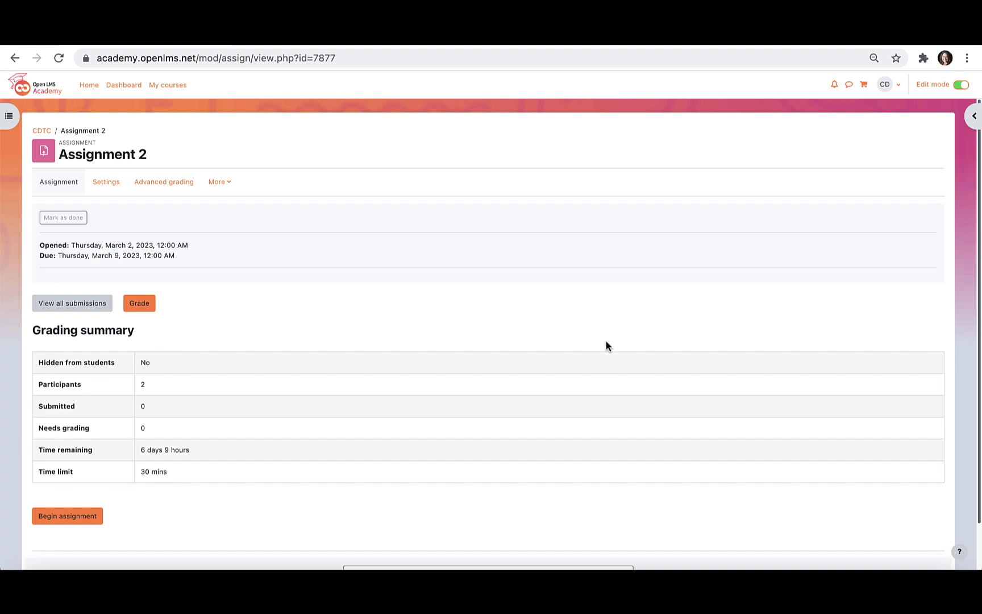
pyautogui.click(892, 92)
pyautogui.click(848, 215)
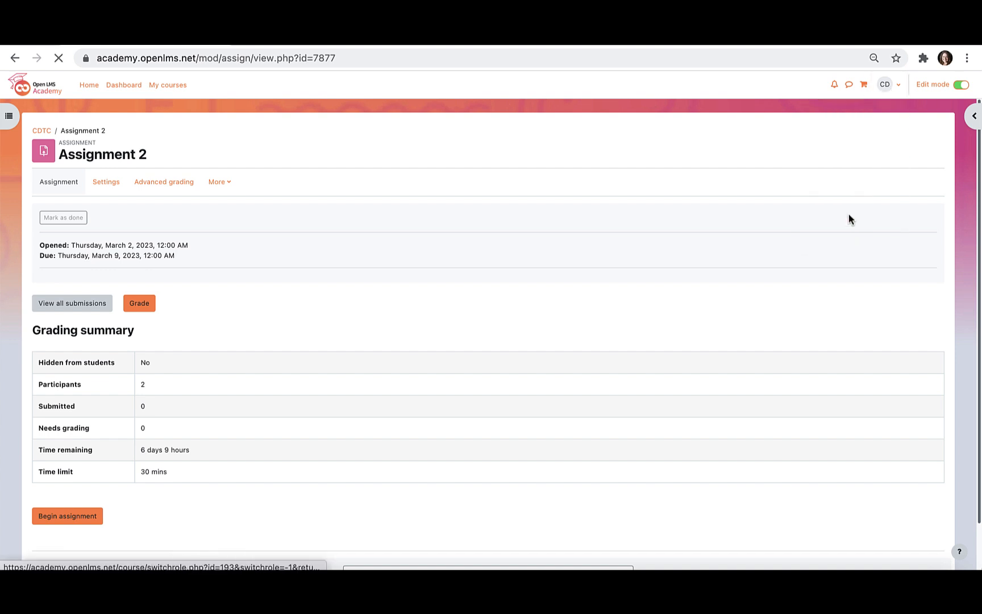
pyautogui.click(59, 284)
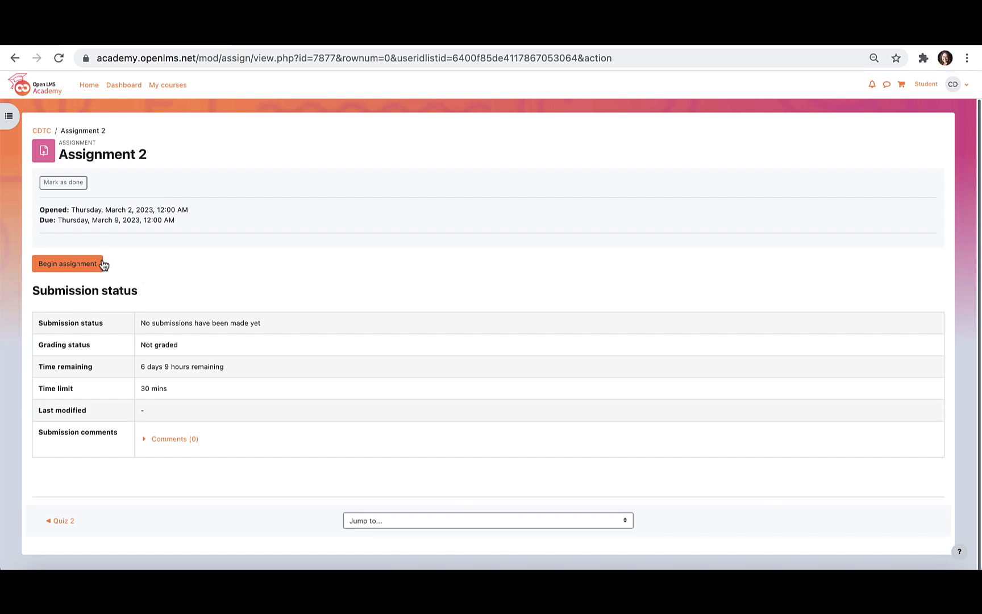
# Begin the timed assignment as a student, confirm the start, and hide the drawer showing the time left
pyautogui.click(68, 266)
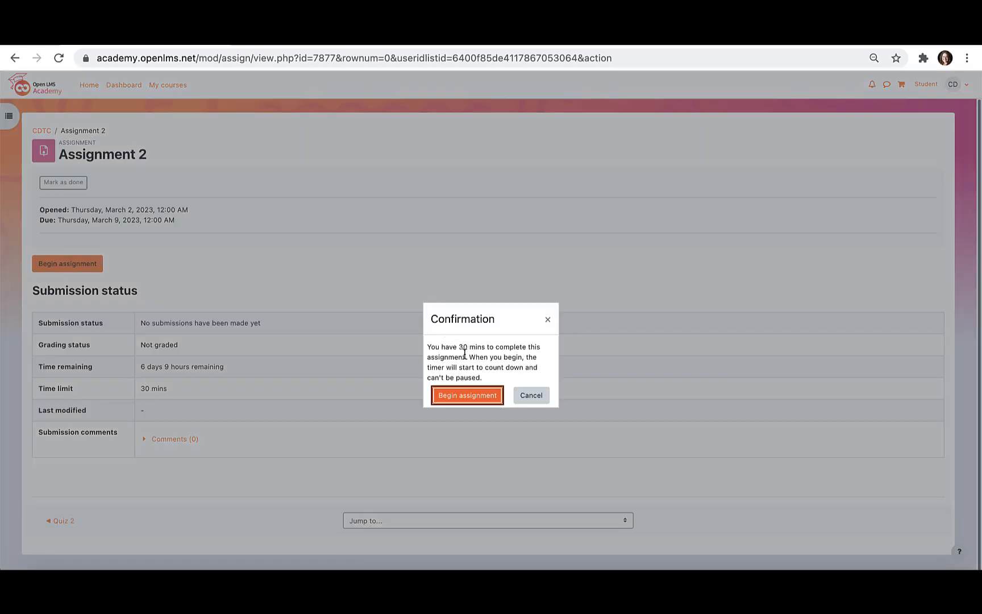
pyautogui.click(465, 403)
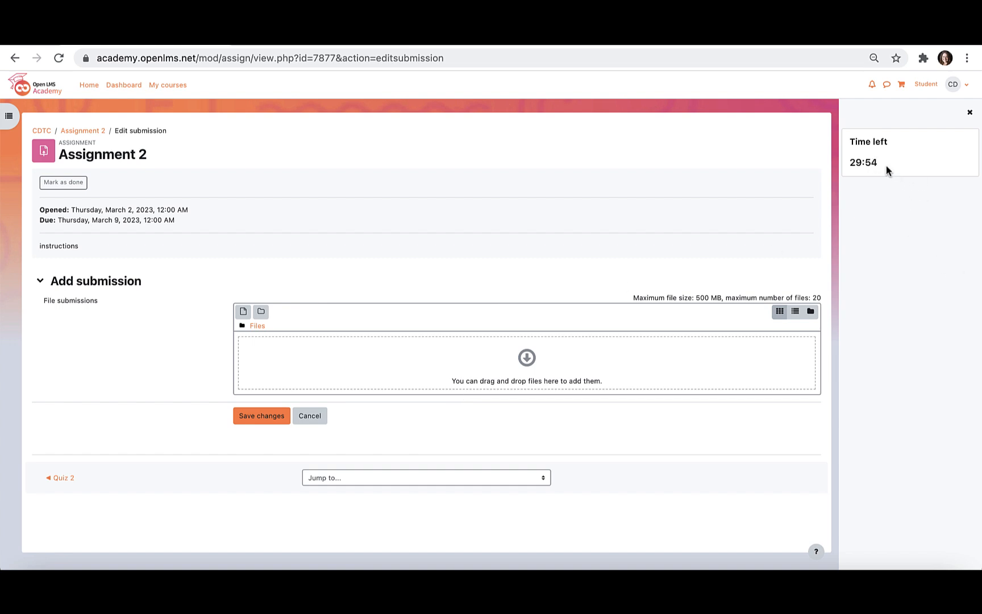
pyautogui.click(970, 113)
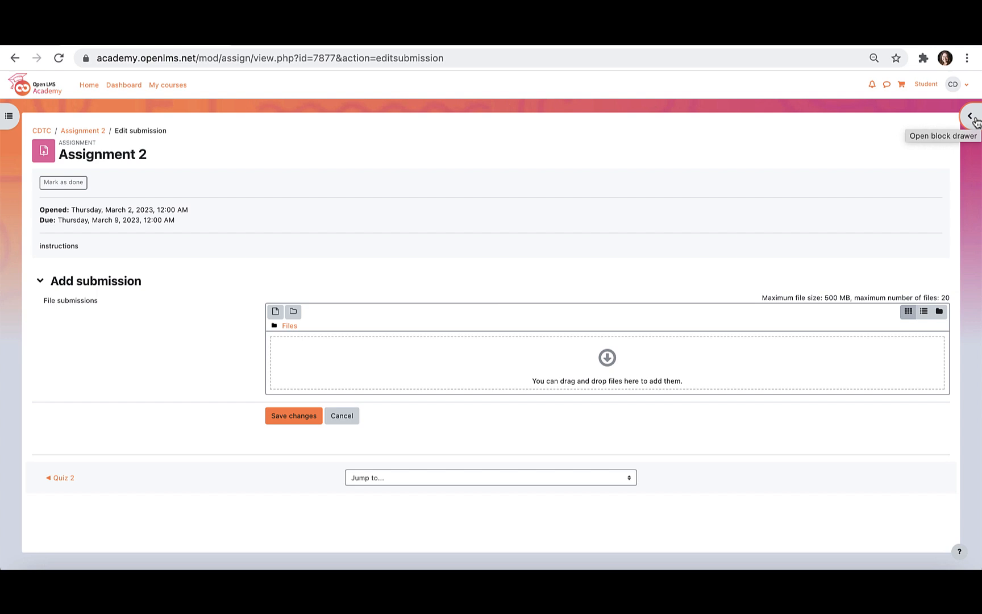
pyautogui.click(971, 117)
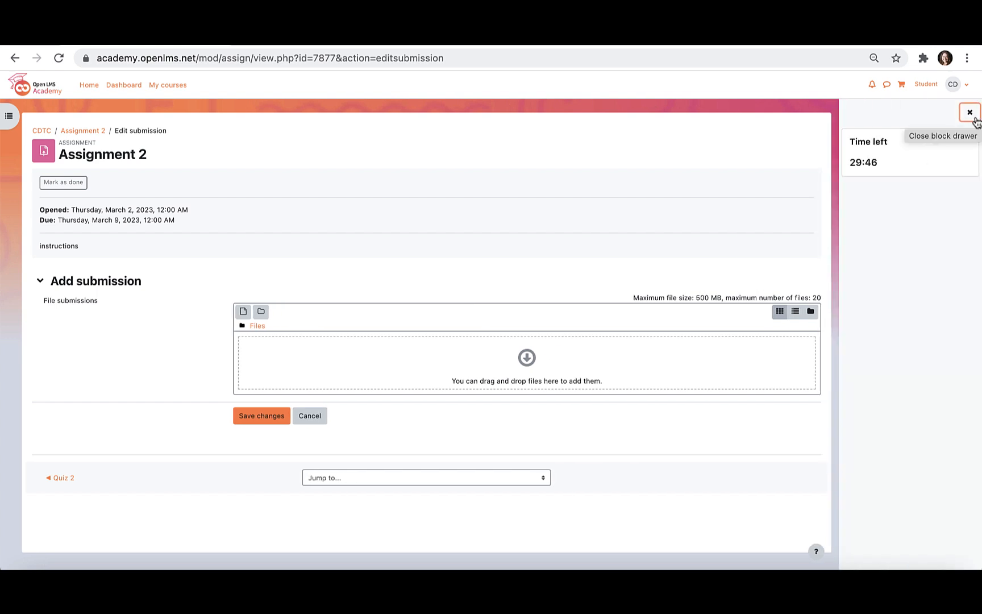
pyautogui.click(970, 113)
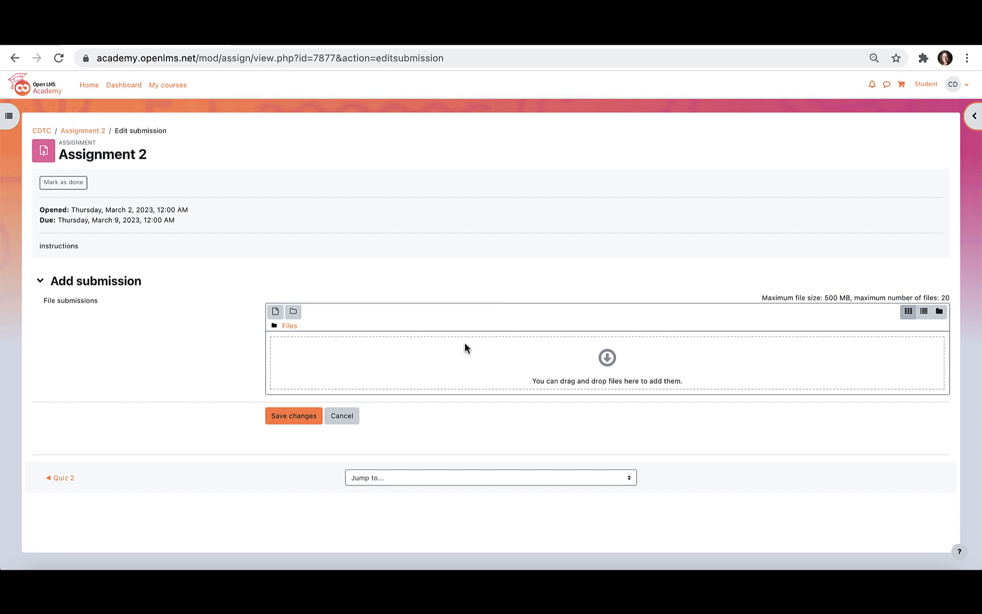
# Leave the Student role for the normal role and go back to the Assignment 2 overview page
pyautogui.click(965, 85)
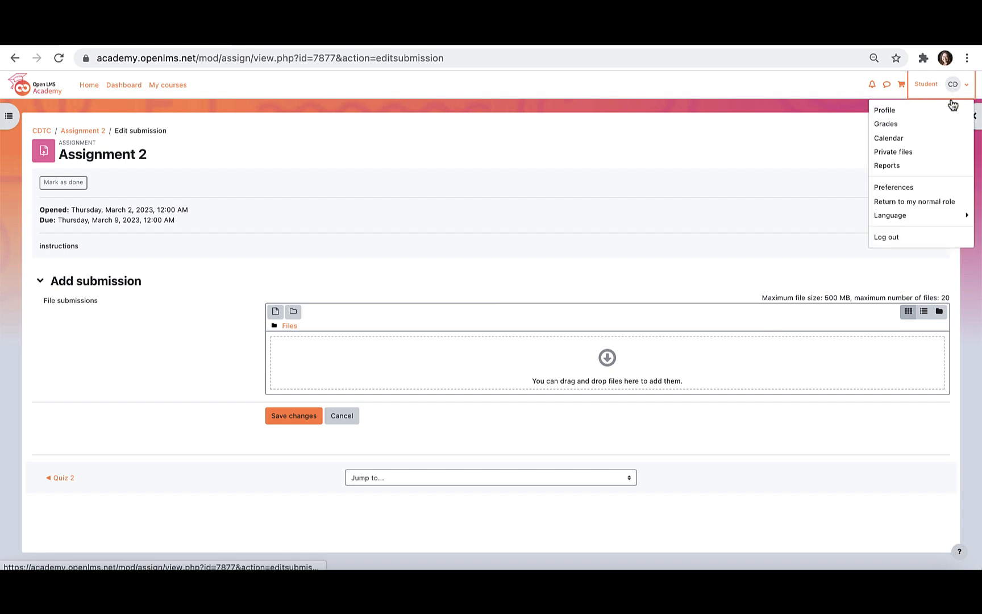
pyautogui.click(895, 202)
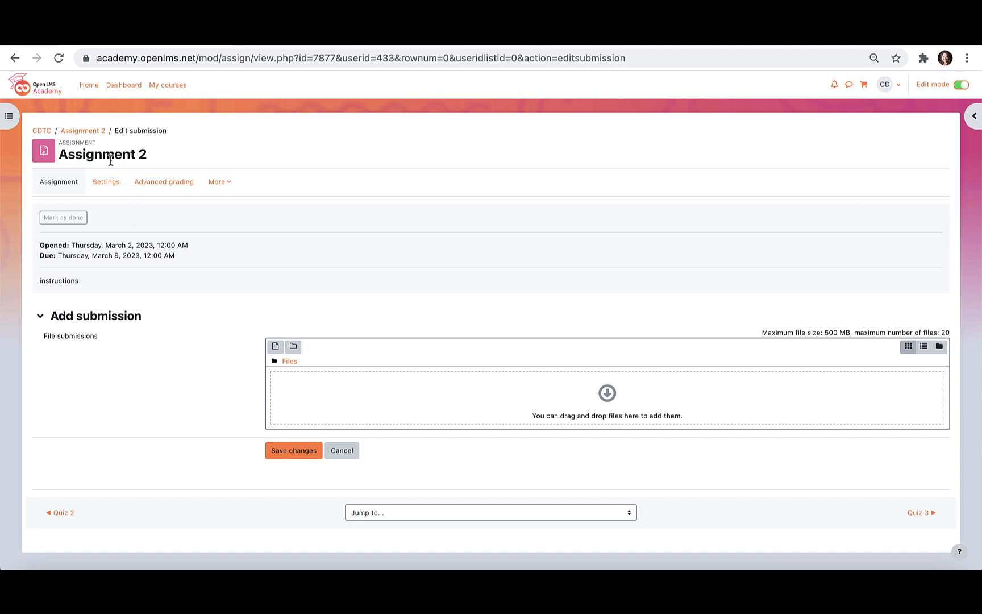
pyautogui.click(85, 132)
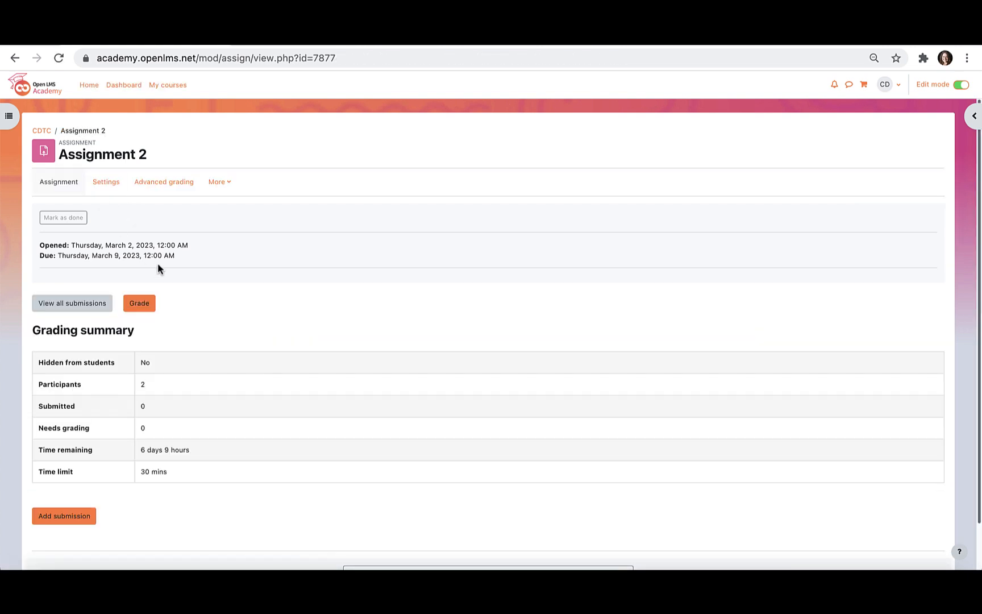
# Open the grading page for the second student in Assignment 2's submissions and examine the grade, feedback comments and feedback files areas
pyautogui.click(98, 308)
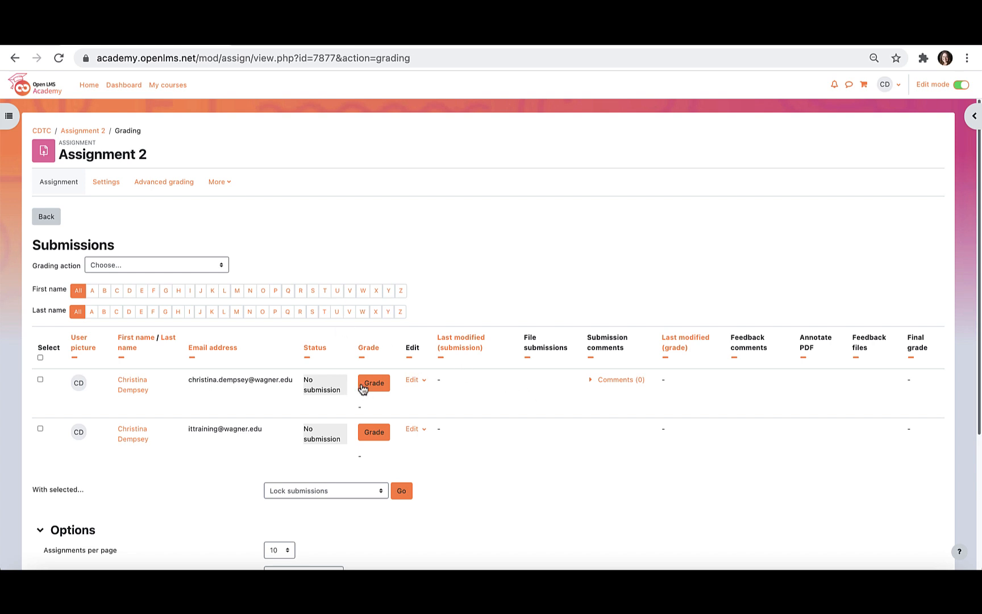
pyautogui.click(373, 433)
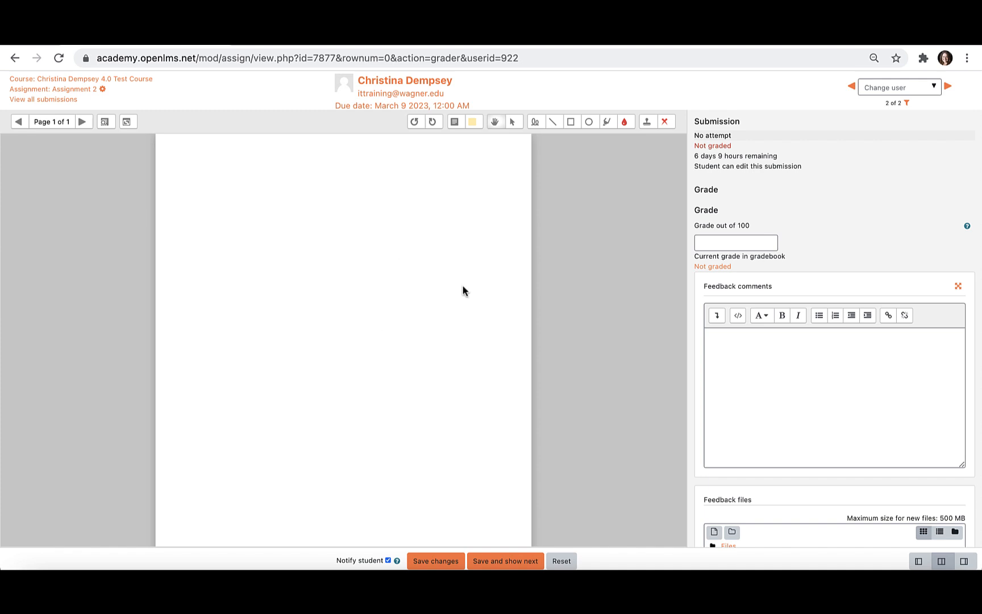
pyautogui.scroll(-3, 757, 444)
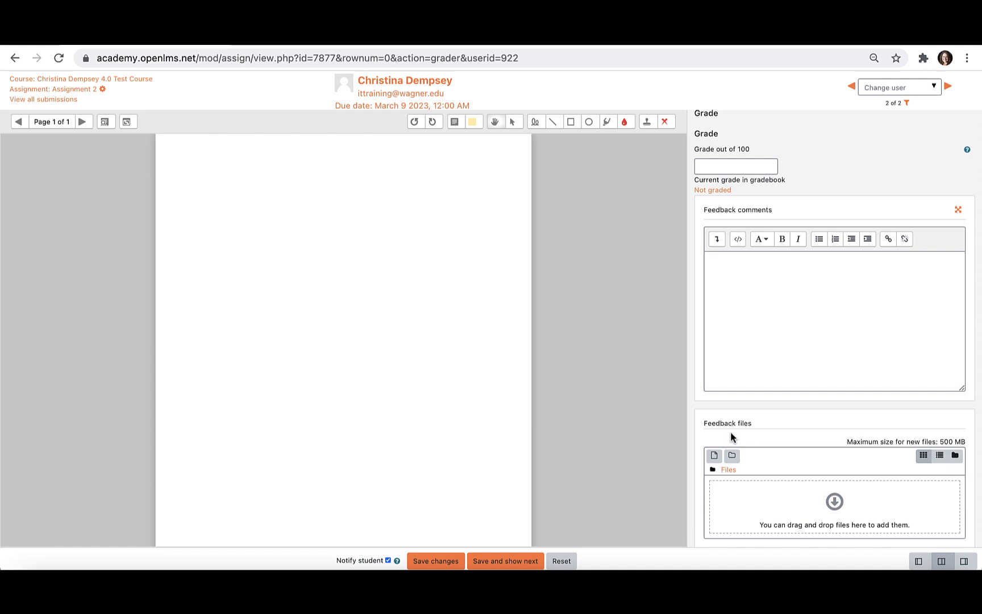
pyautogui.scroll(3, 754, 427)
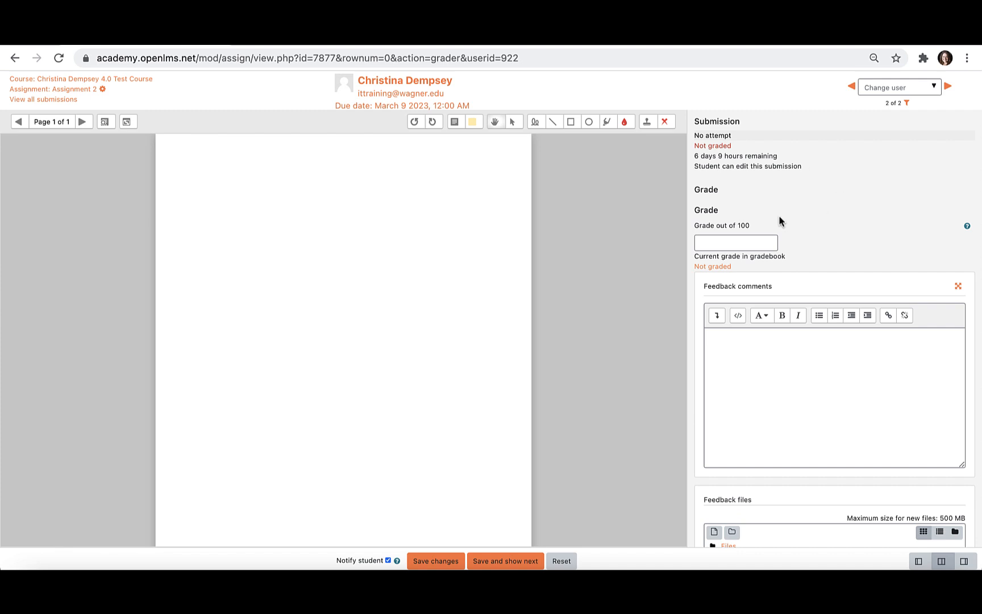
pyautogui.scroll(-3, 837, 203)
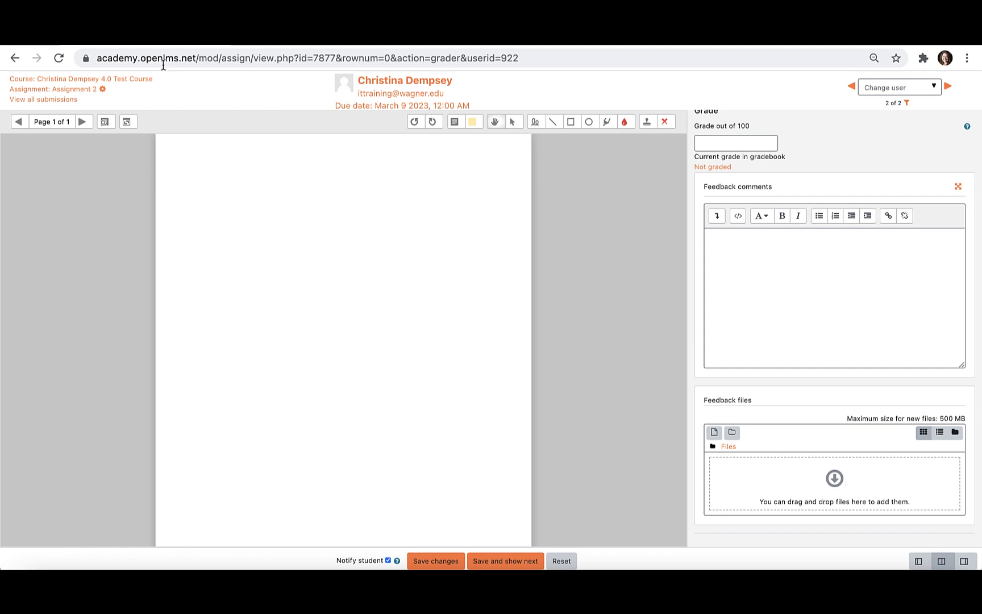
# Return from the grading page to the course and open its gradebook
pyautogui.click(129, 87)
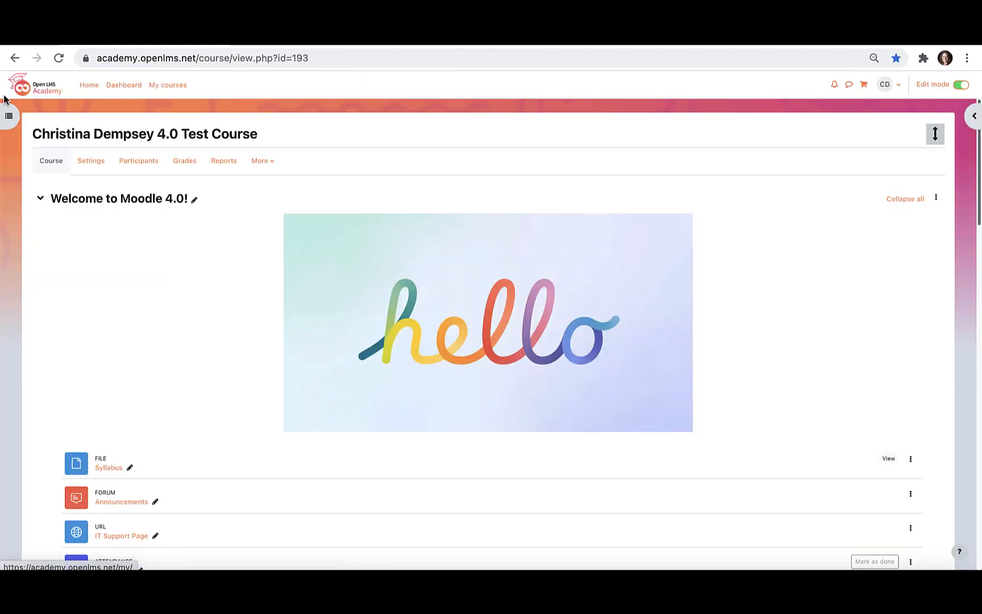
pyautogui.click(181, 170)
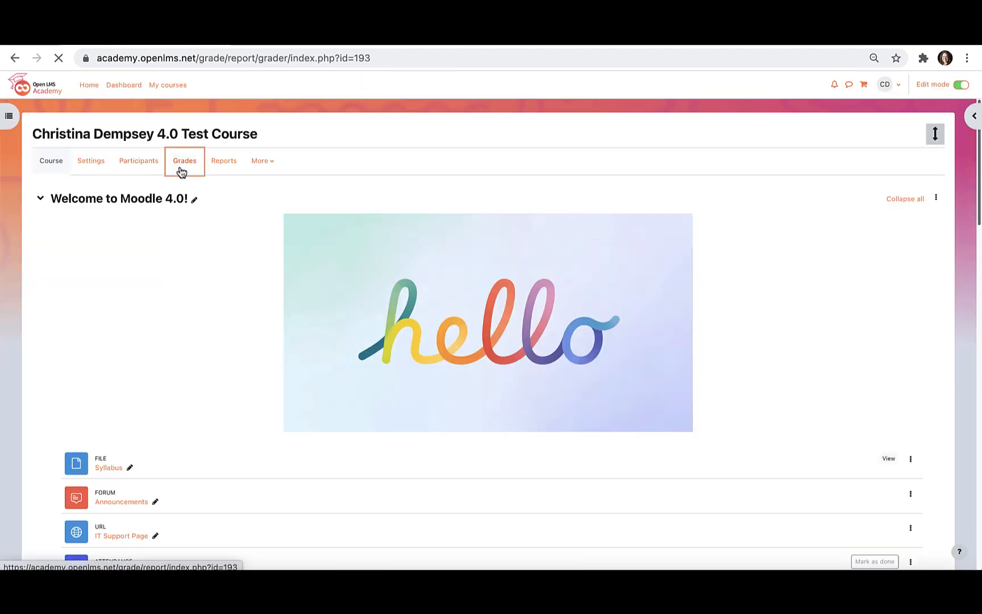